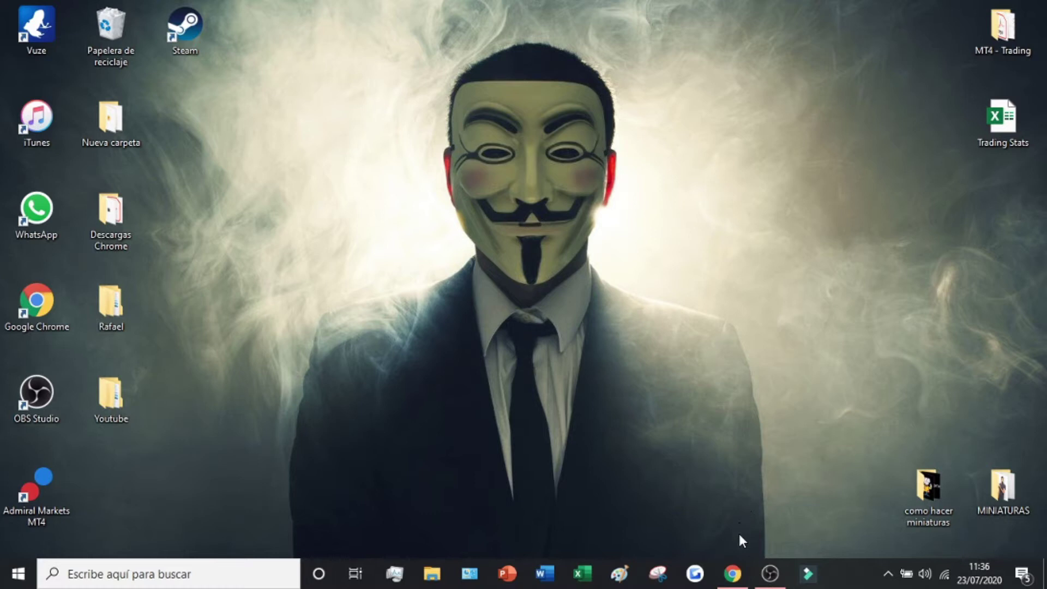
- Search Google in Chrome for 'mendeley descargar' and open the official Mendeley Desktop download page
click(732, 573)
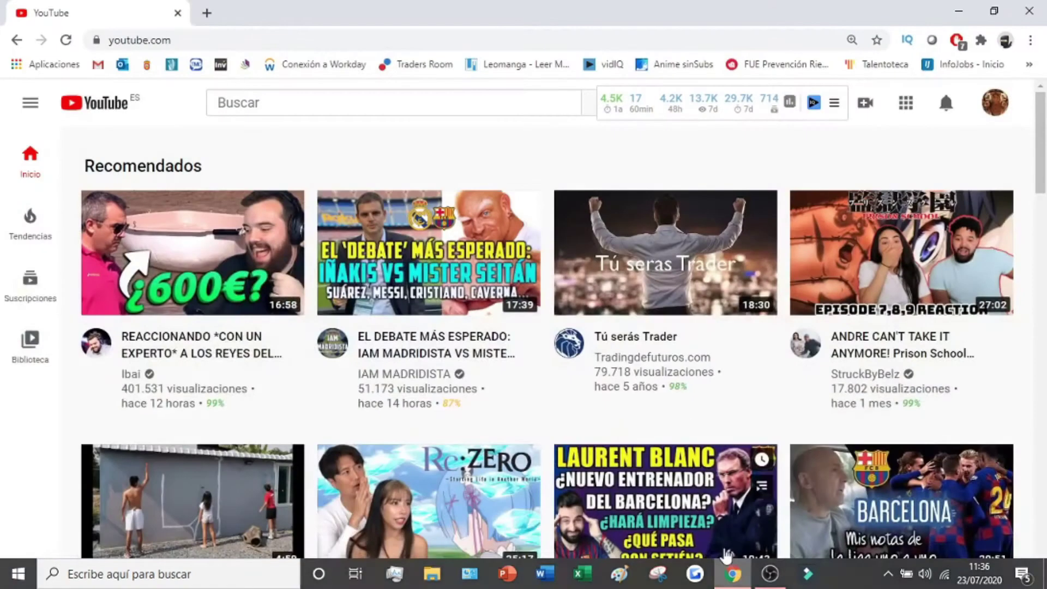
click(222, 34)
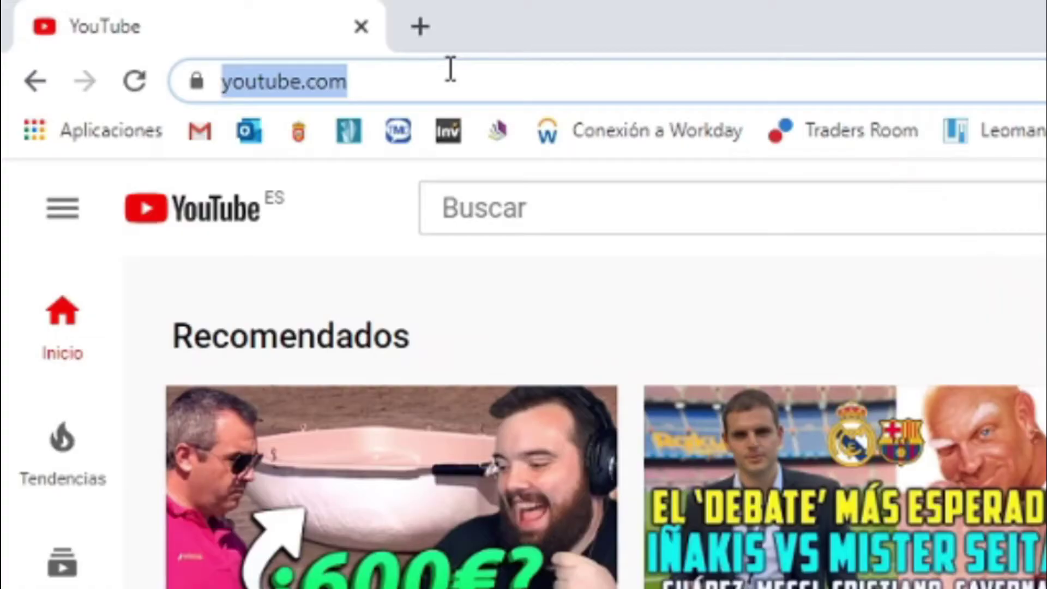
text(mendeley de)
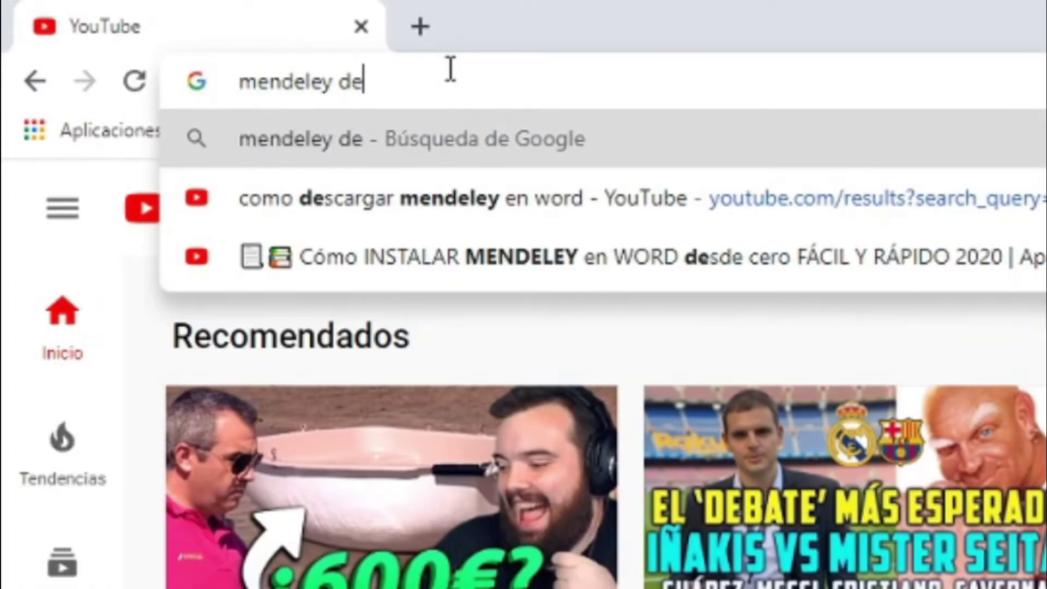
text(scargar)
key(Return)
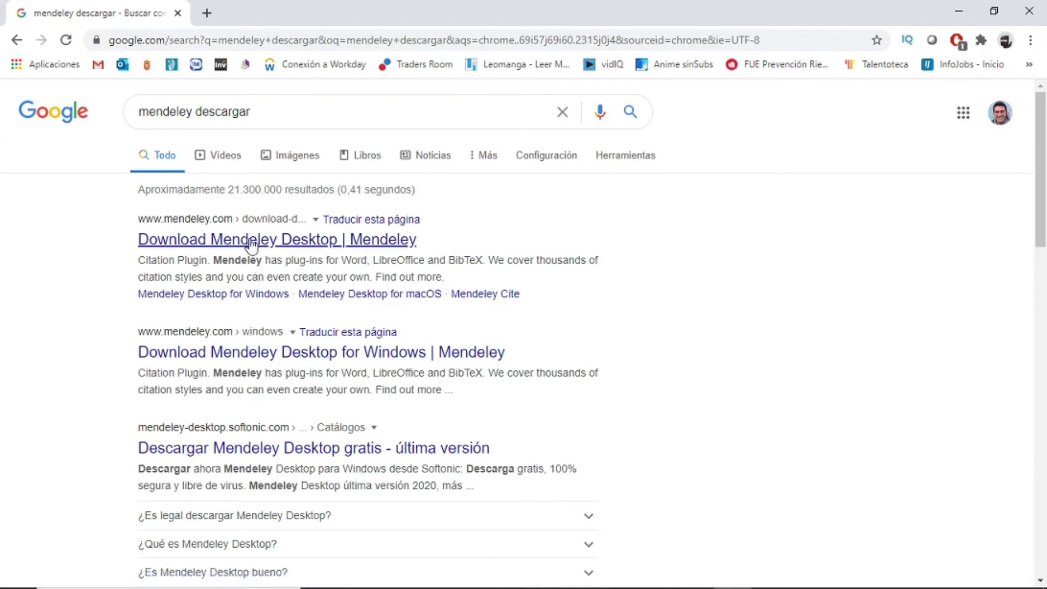
click(352, 243)
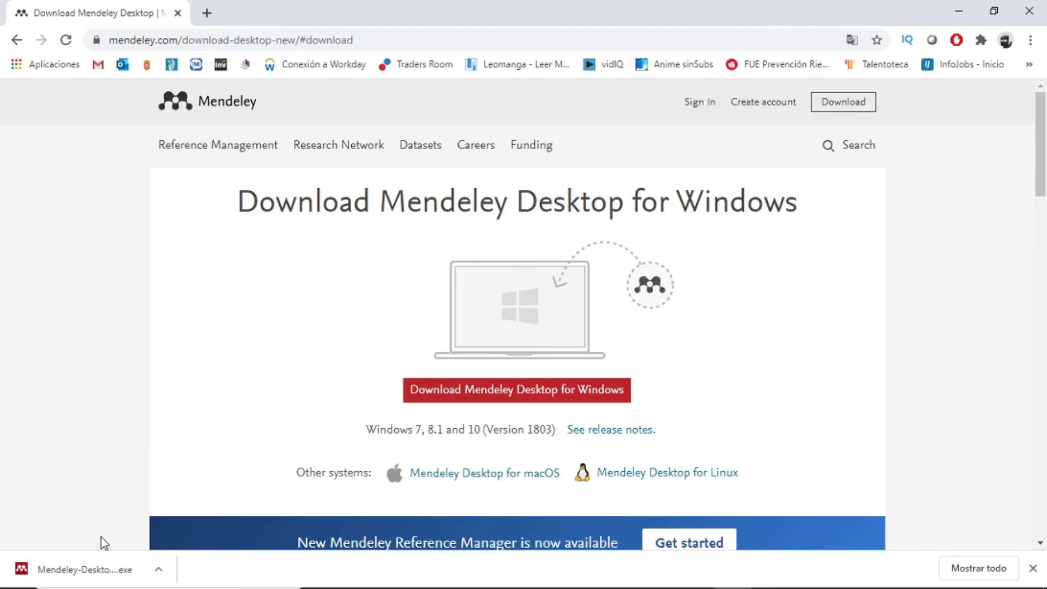
- Launch the downloaded Mendeley installer, allowing it despite the unverified-app warning
click(77, 568)
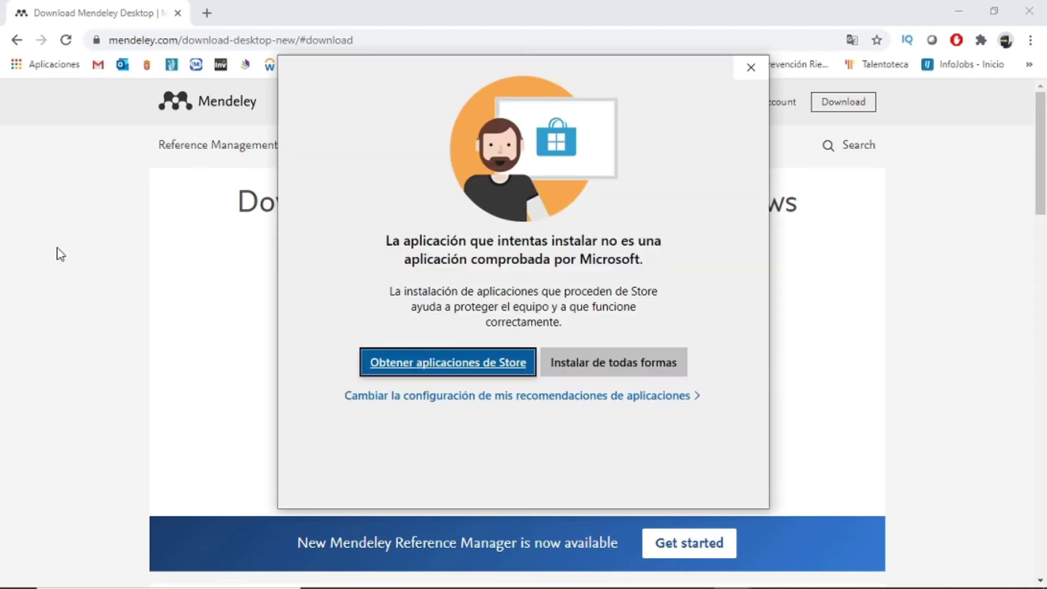
click(622, 369)
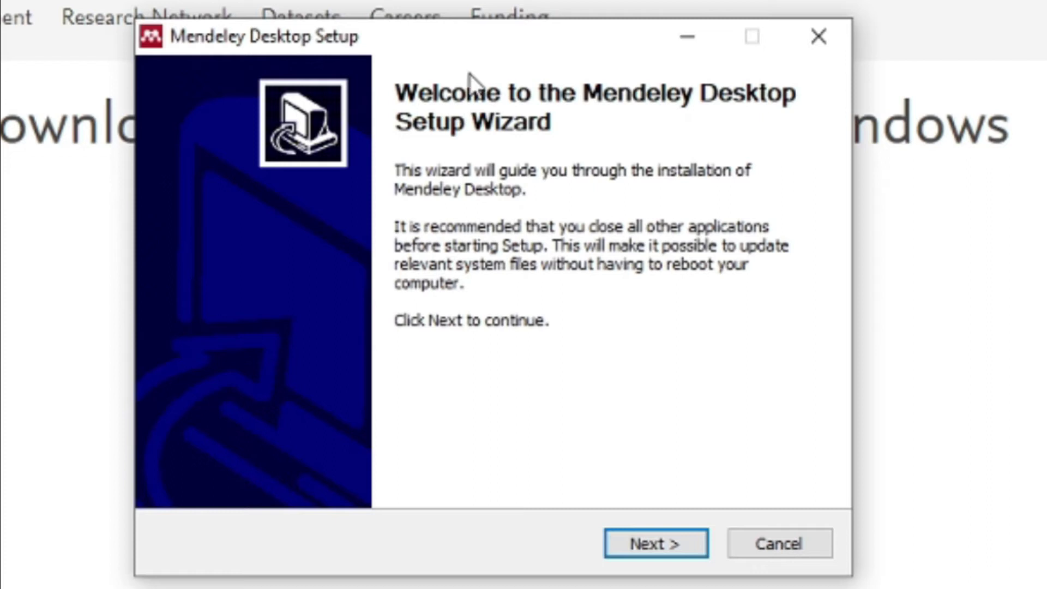
- Accept the licence, install with the default folder and Start Menu settings, and finish with Mendeley launching
drag(512, 39, 527, 69)
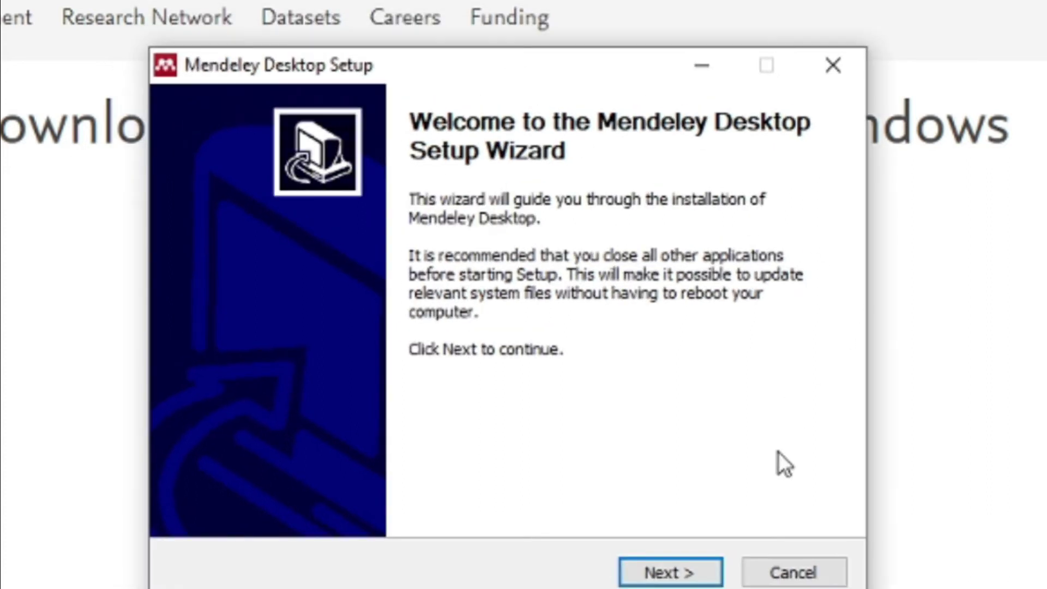
click(684, 572)
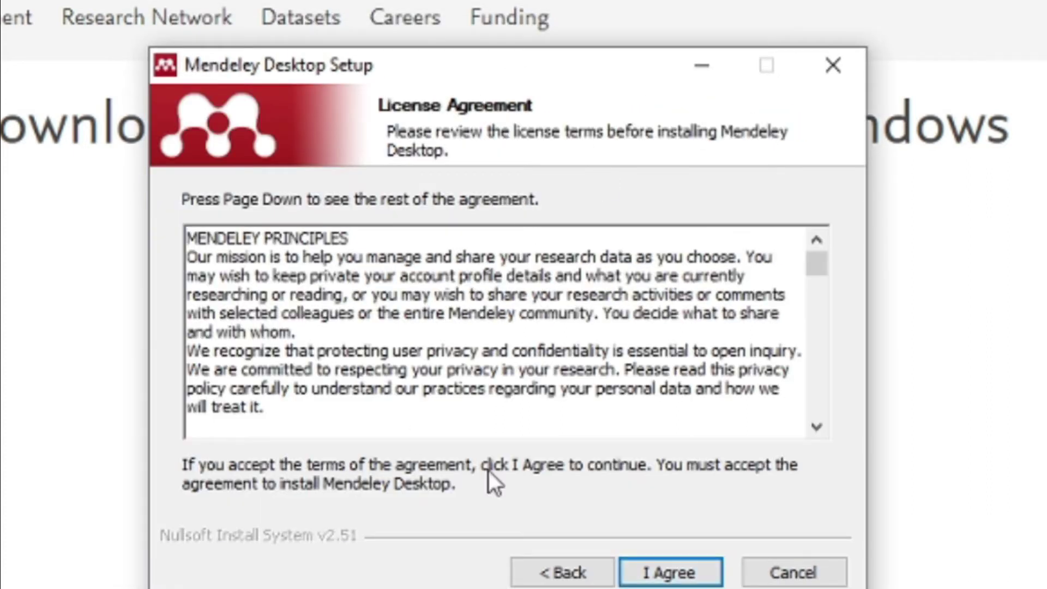
mouse_move(821, 270)
mouse_down()
mouse_move(842, 347)
mouse_move(820, 431)
mouse_up()
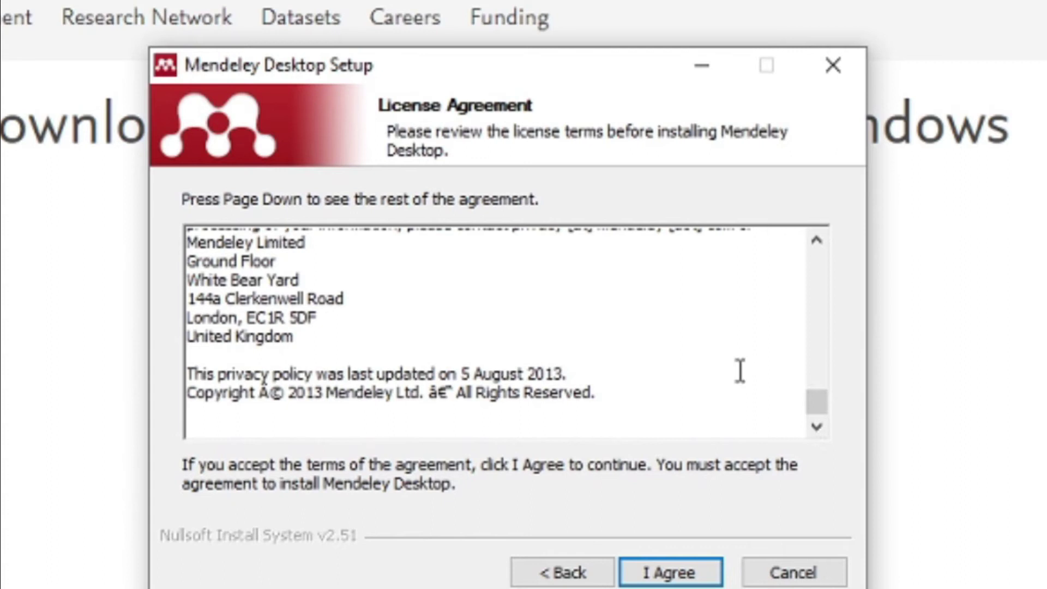
click(665, 582)
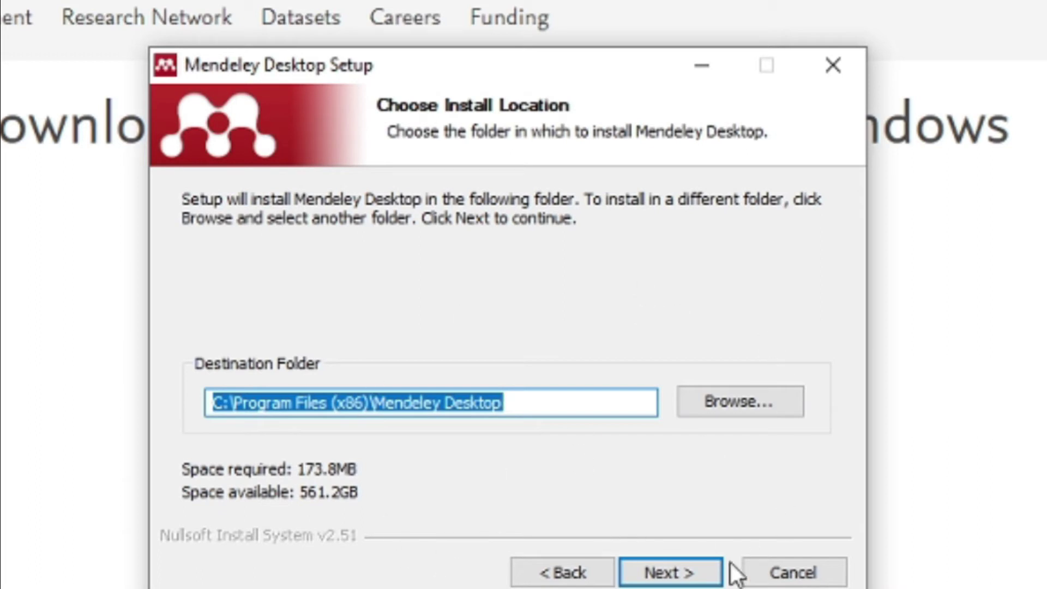
click(684, 575)
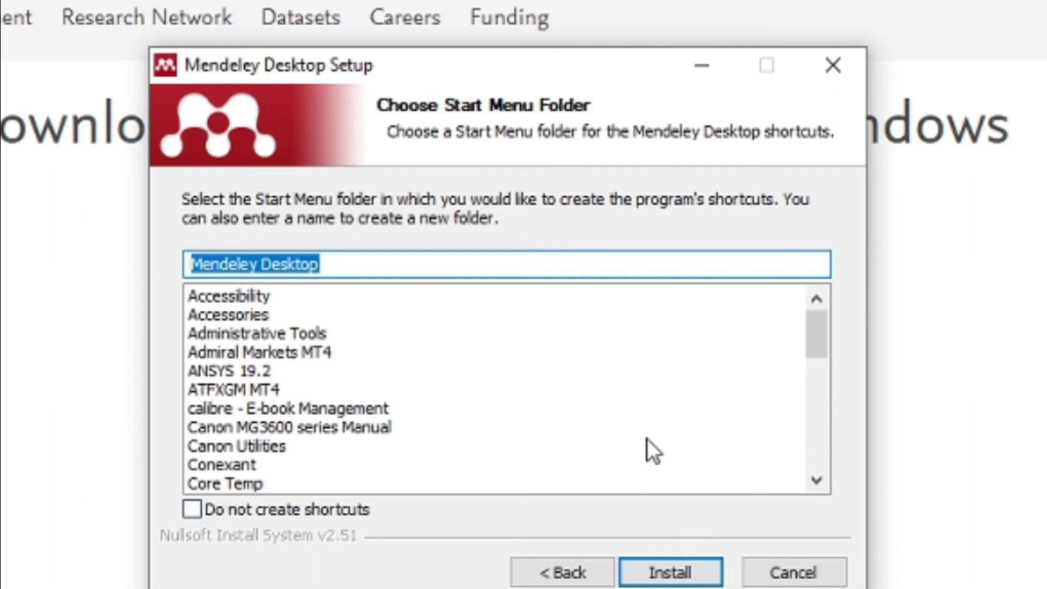
click(708, 579)
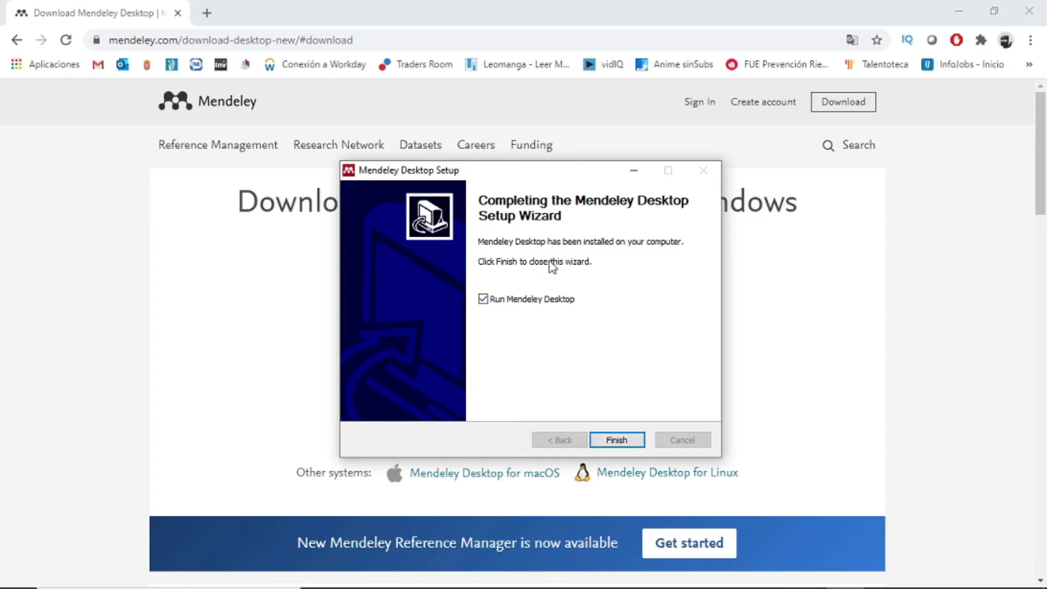
click(627, 439)
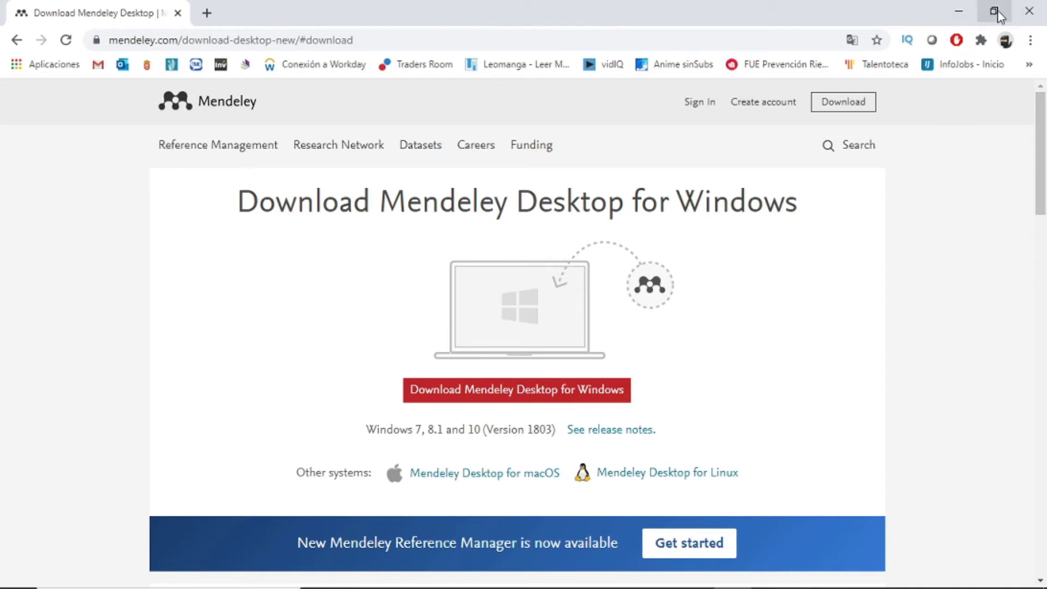
- Minimize Chrome to reveal the Welcome to Mendeley sign-in window
click(962, 12)
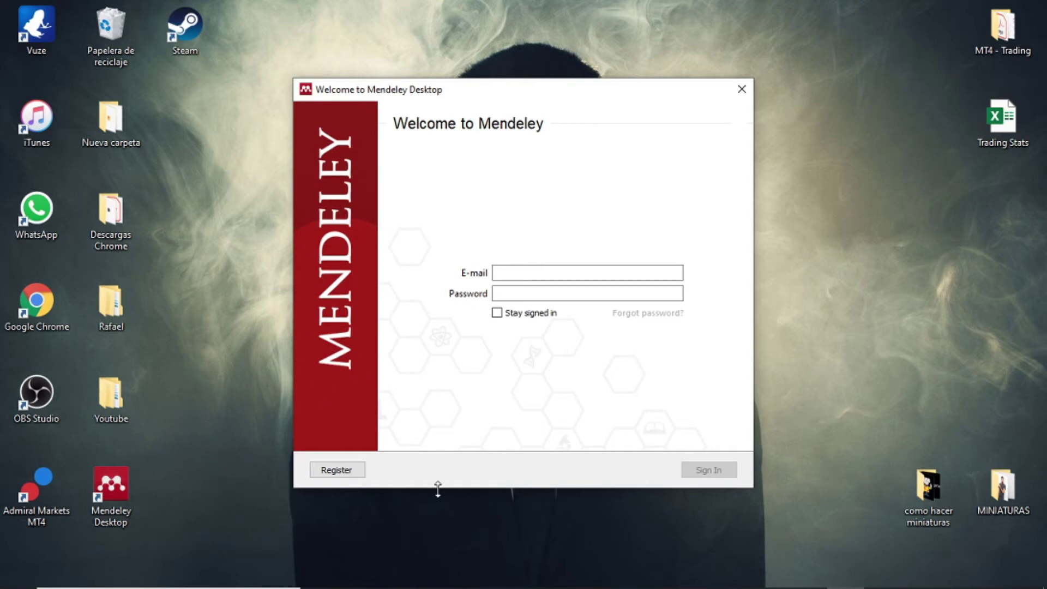
- Start a new Mendeley account and continue registration with the user's e-mail address
click(353, 473)
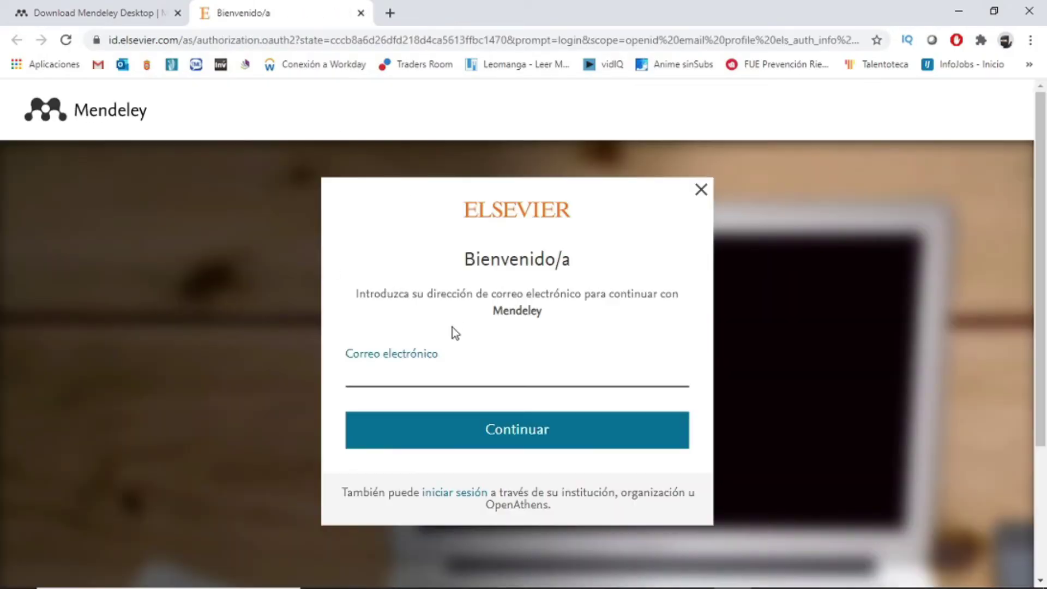
click(418, 374)
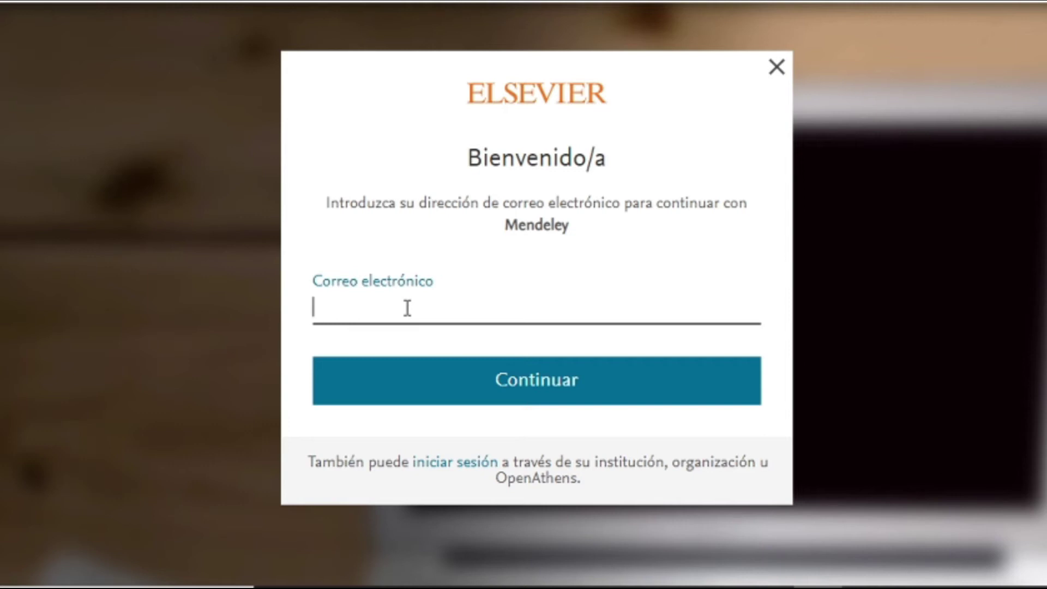
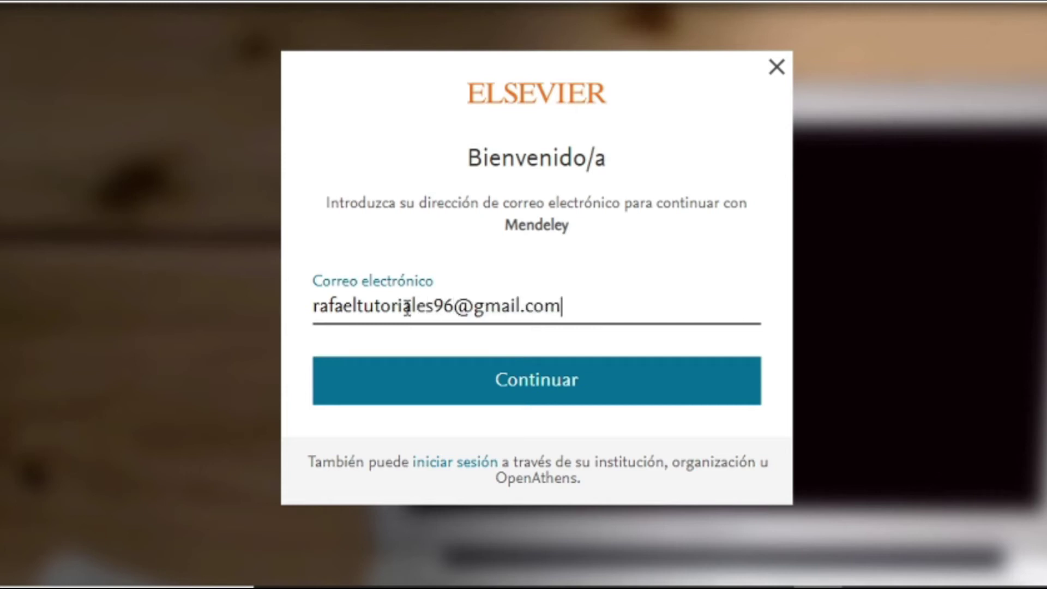
click(527, 405)
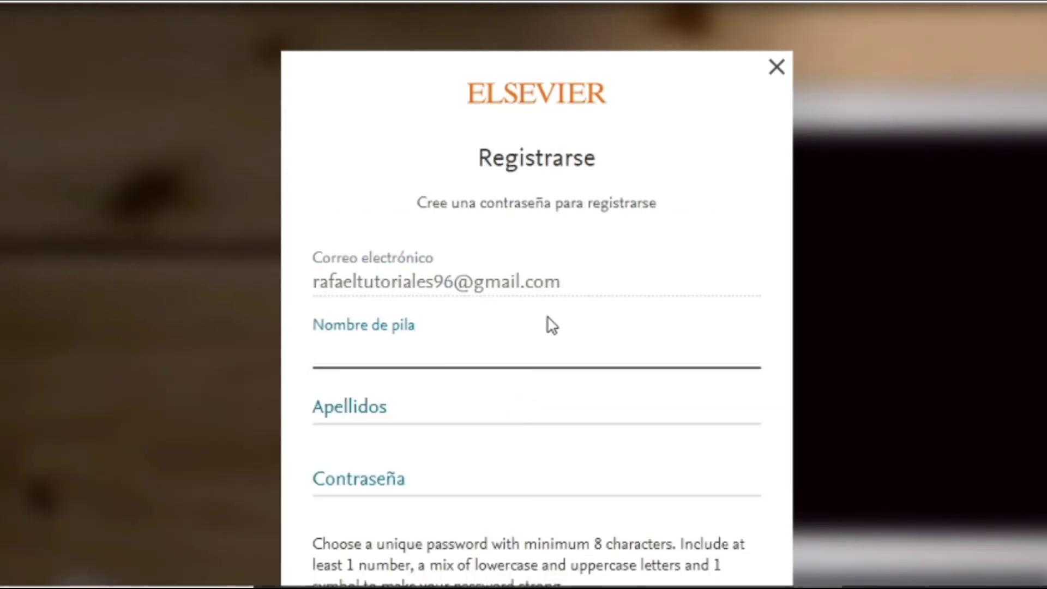
- Enter the user's first name and two surnames in the registration form
key(Caps_Lock)
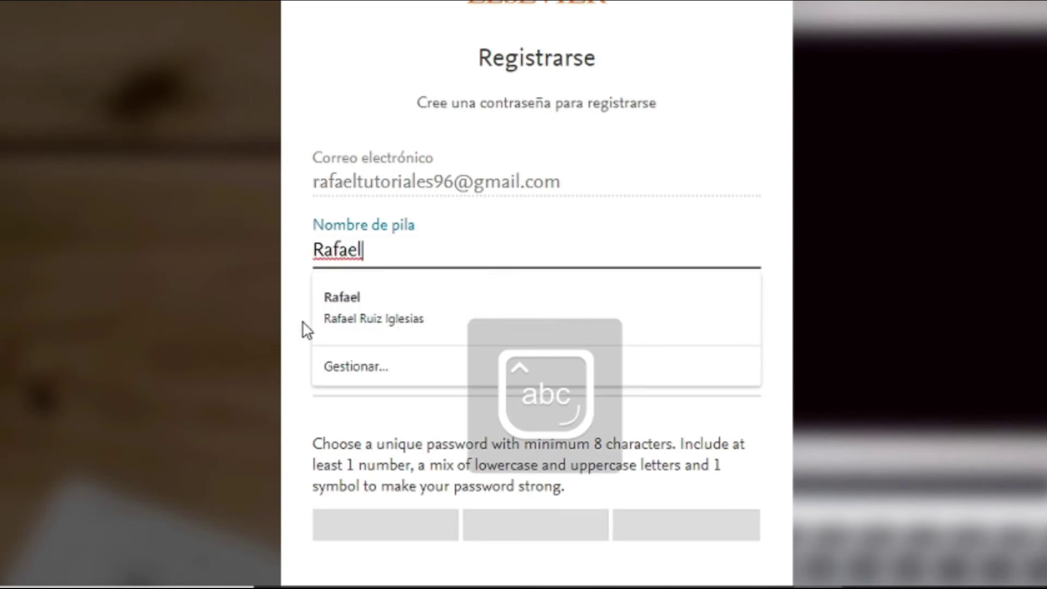
click(376, 320)
key(Caps_Lock)
key(Caps_Lock)
key(Caps_Lock)
key(Caps_Lock)
- Set the account password and submit the Elsevier registration
click(396, 369)
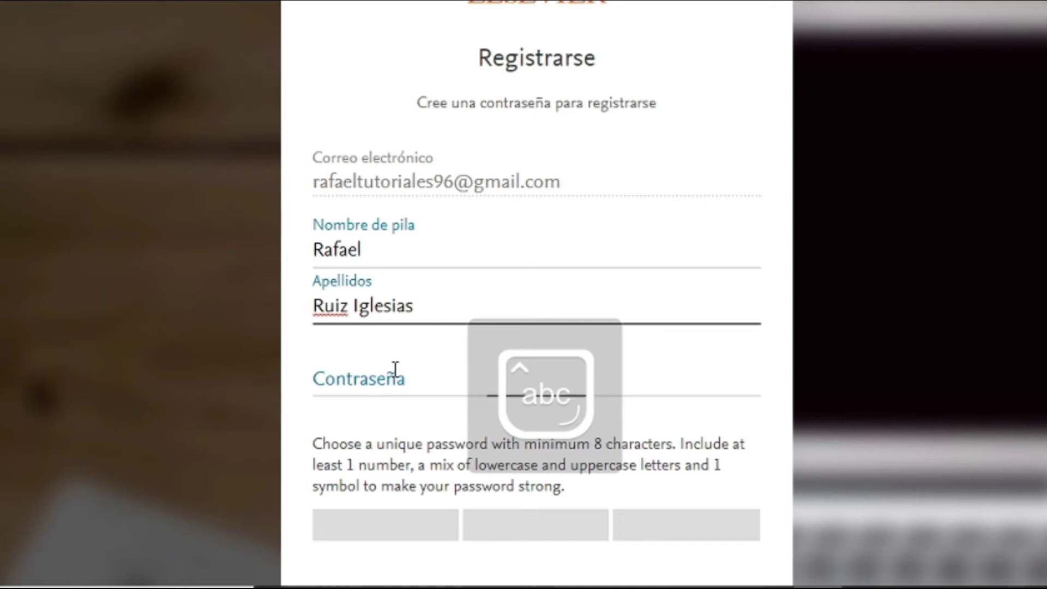
key(Caps_Lock)
key(Caps_Lock)
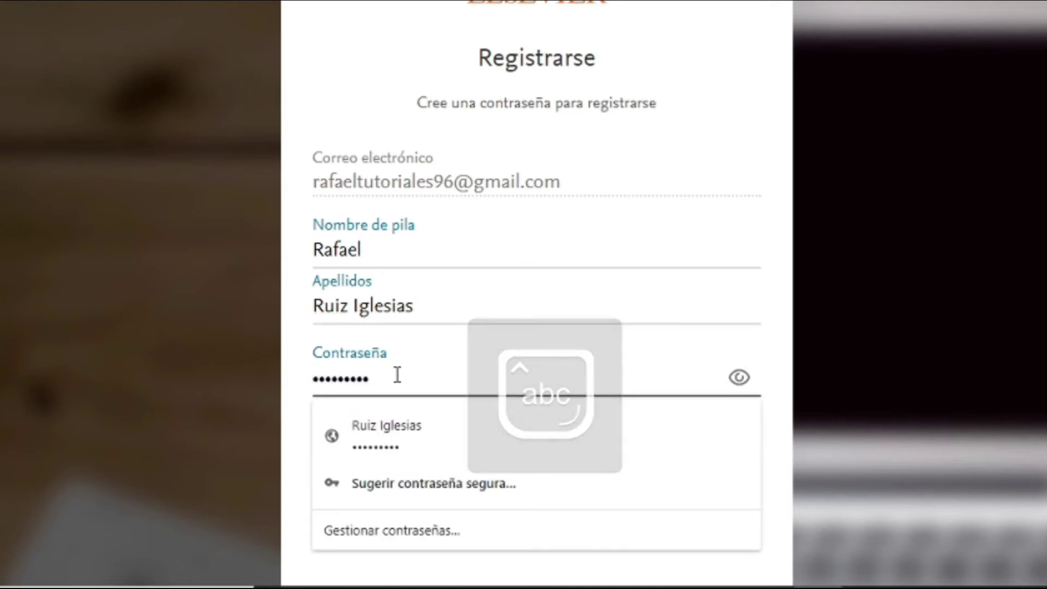
click(297, 381)
scroll(297, 381, down, 2)
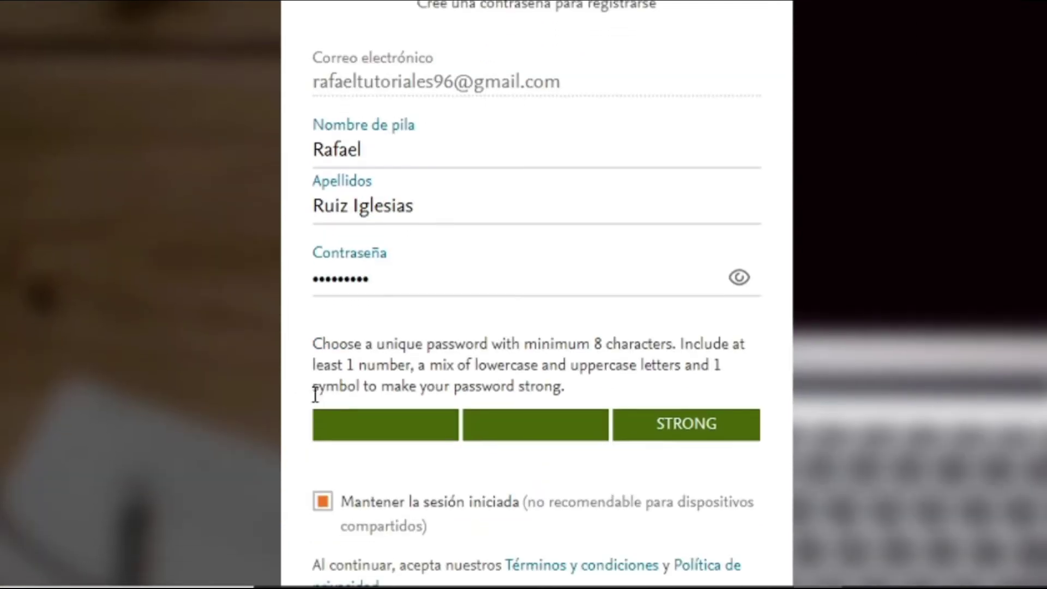
scroll(570, 271, down, 2)
scroll(547, 244, down, 3)
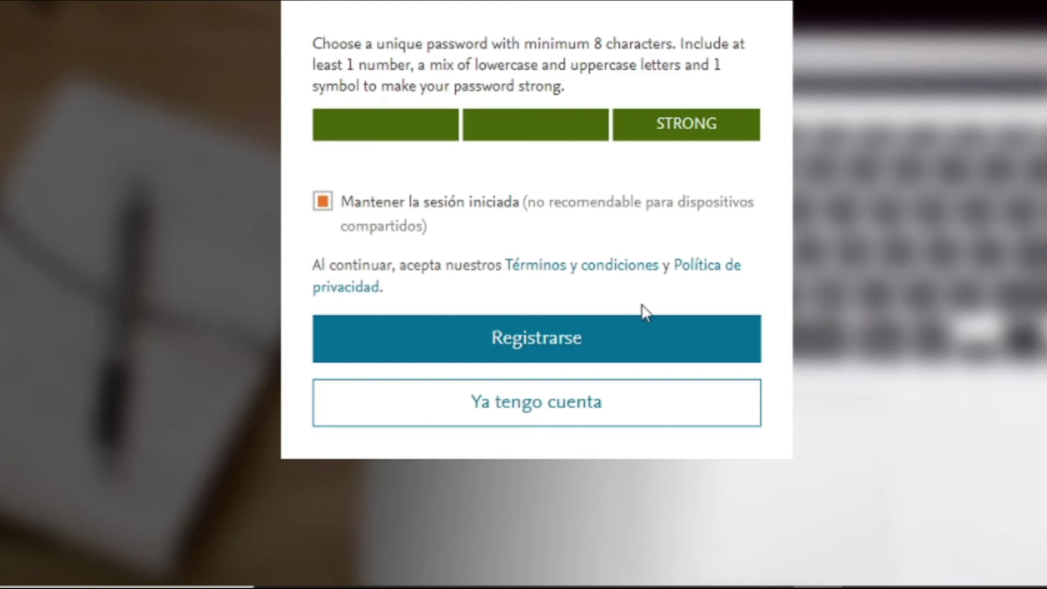
click(586, 336)
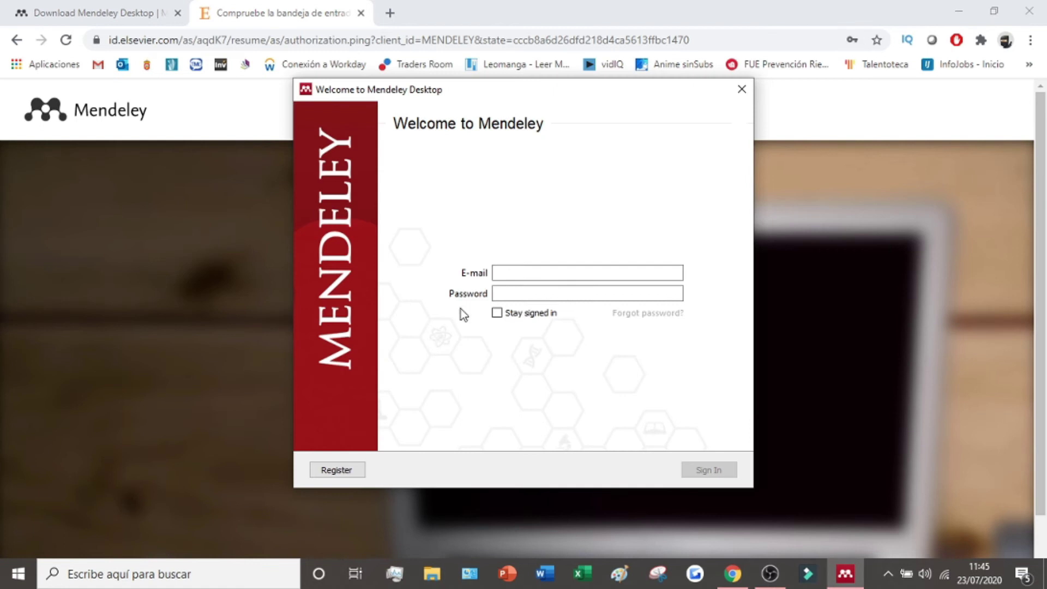
- Try signing in to Mendeley Desktop with the account e-mail and password, Stay signed in ticked
click(537, 273)
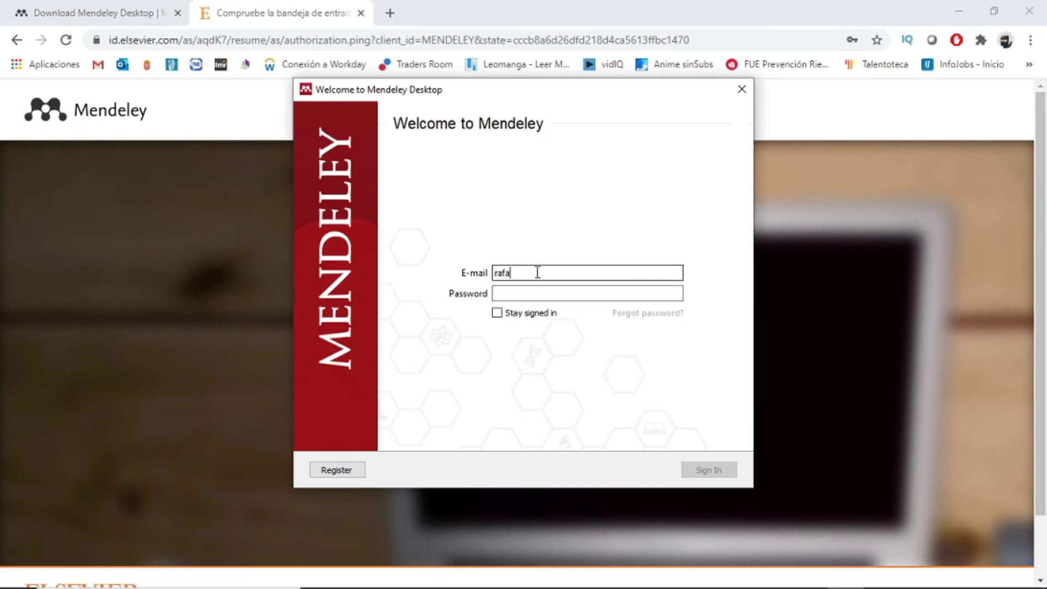
click(545, 294)
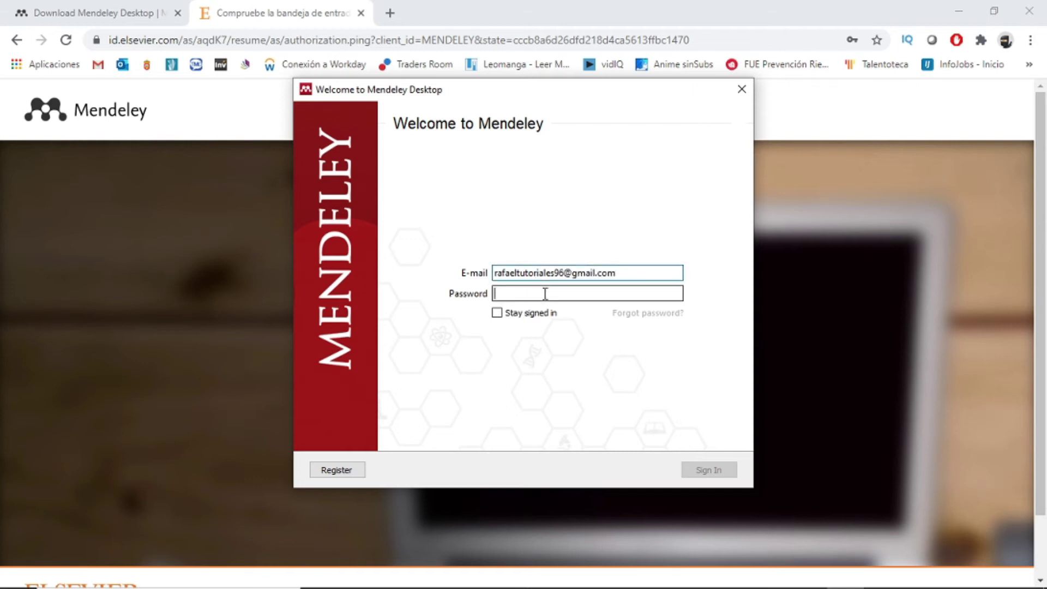
key(Caps_Lock)
text(•••••••)
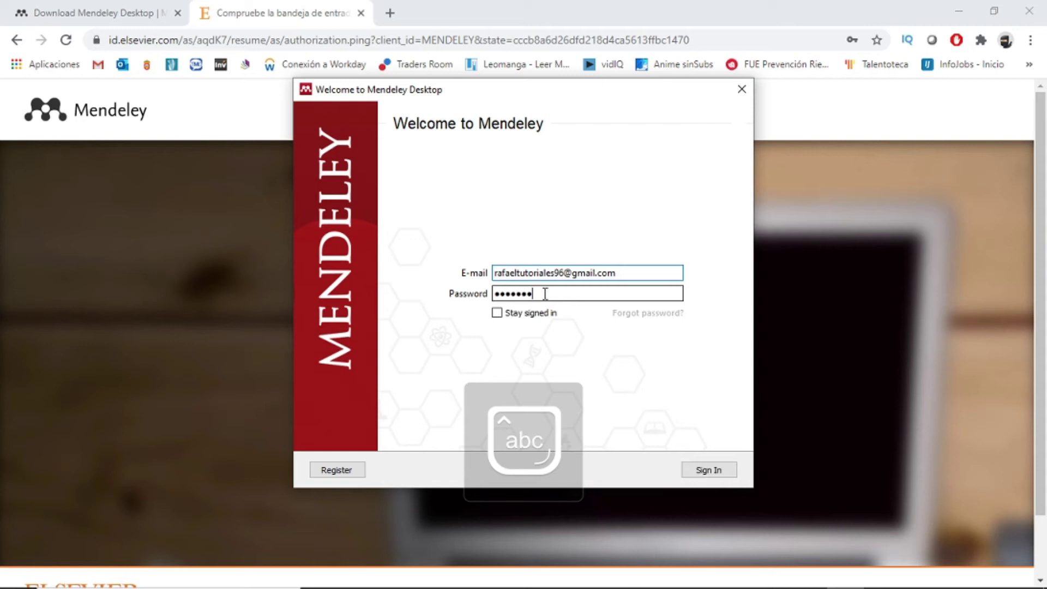
click(497, 313)
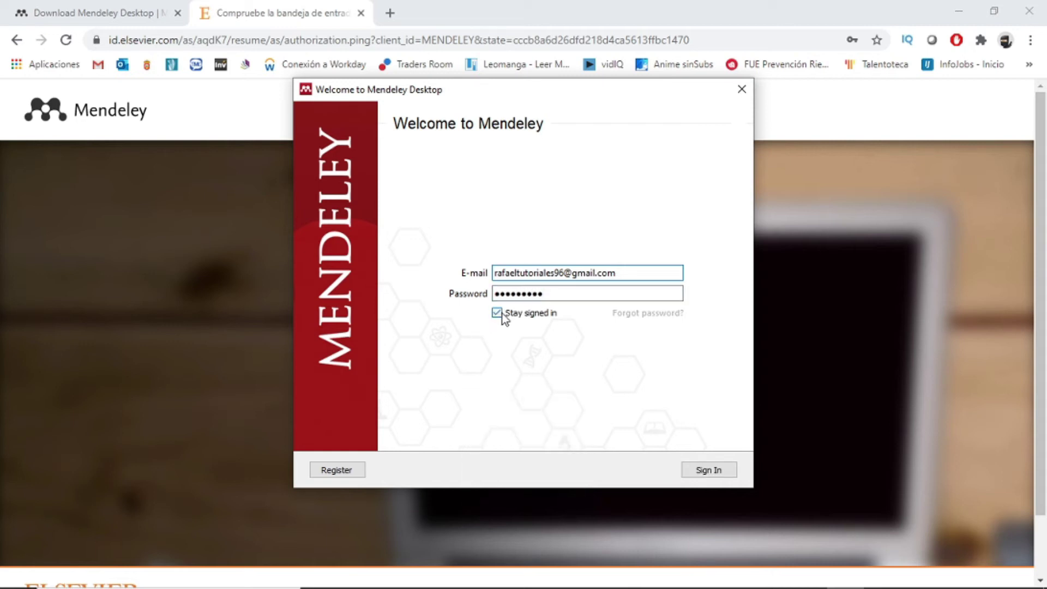
click(711, 472)
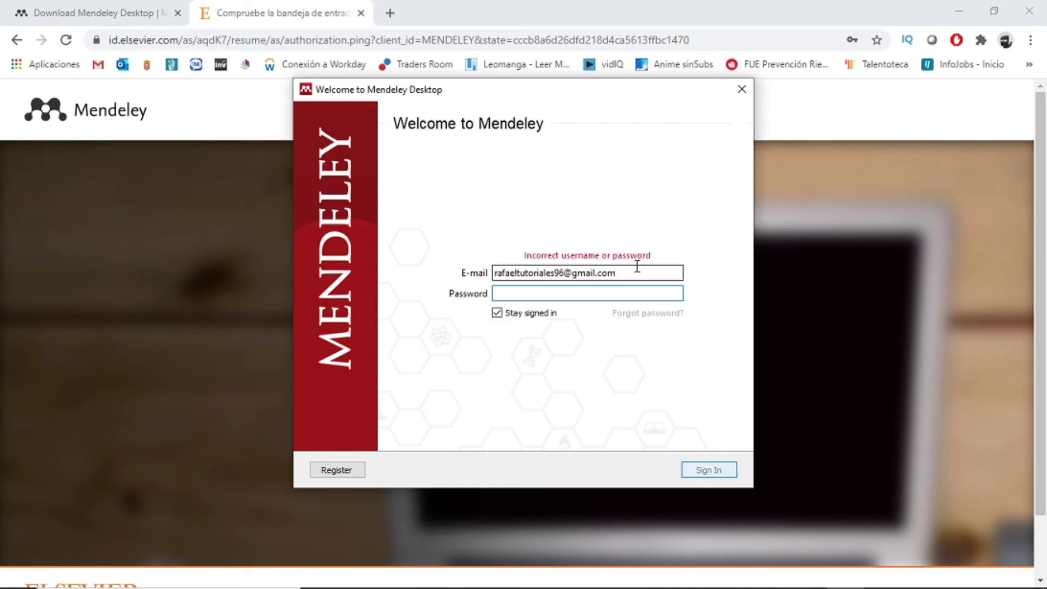
click(880, 261)
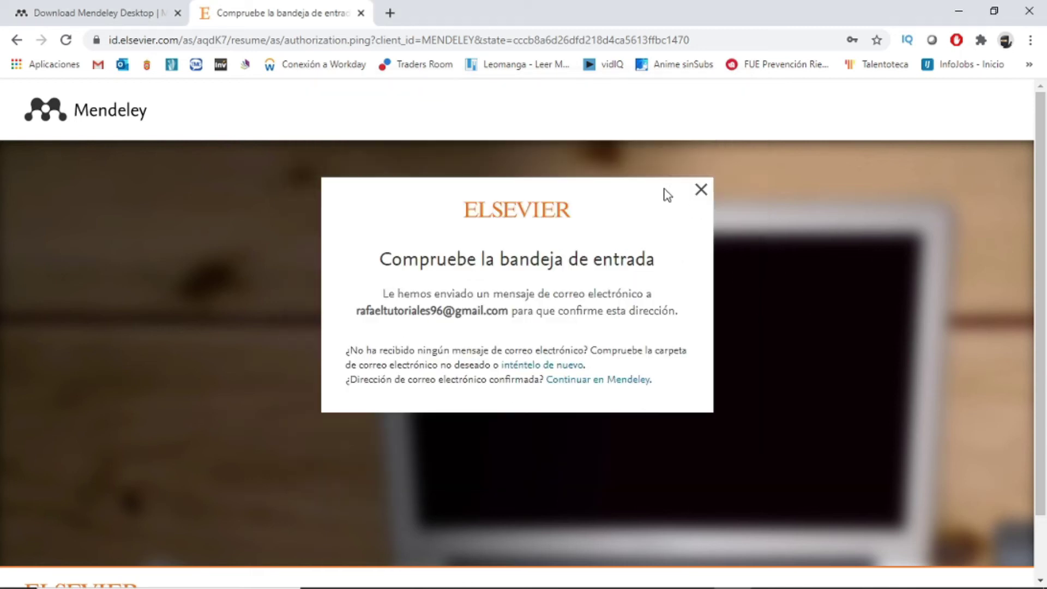
- Open Gmail in a new tab to find Elsevier's confirmation e-mail
click(390, 13)
click(98, 65)
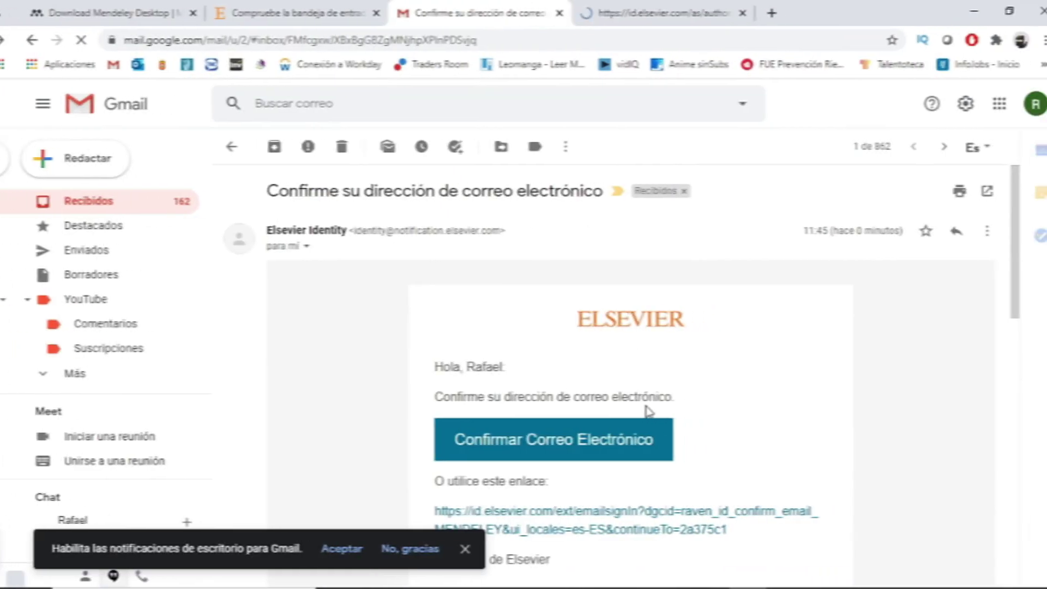
scroll(648, 411, down, 3)
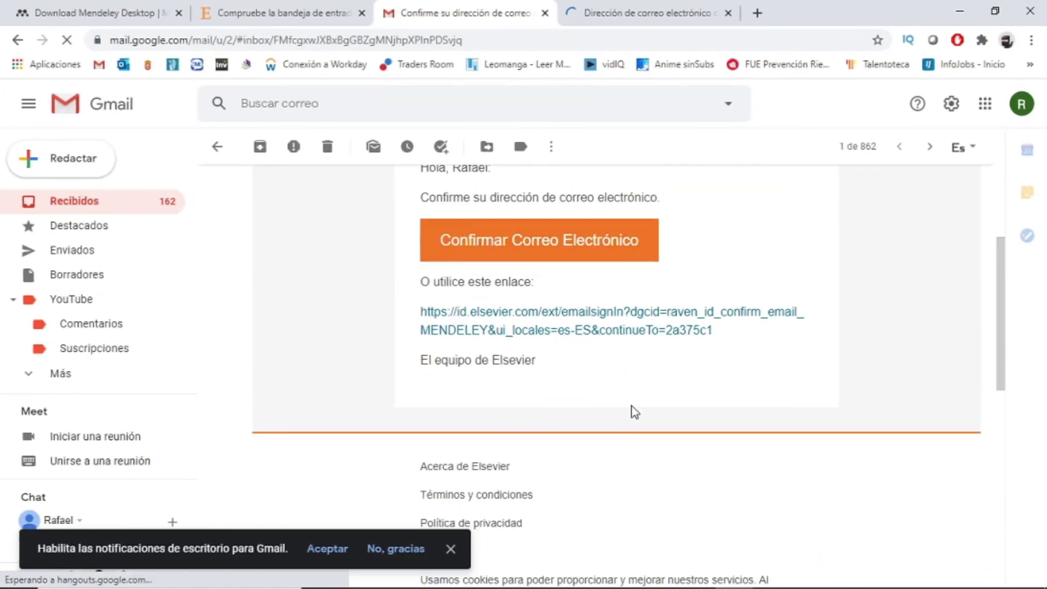
scroll(627, 375, up, 4)
- Confirm the e-mail address and continue to Mendeley's welcome page
click(628, 12)
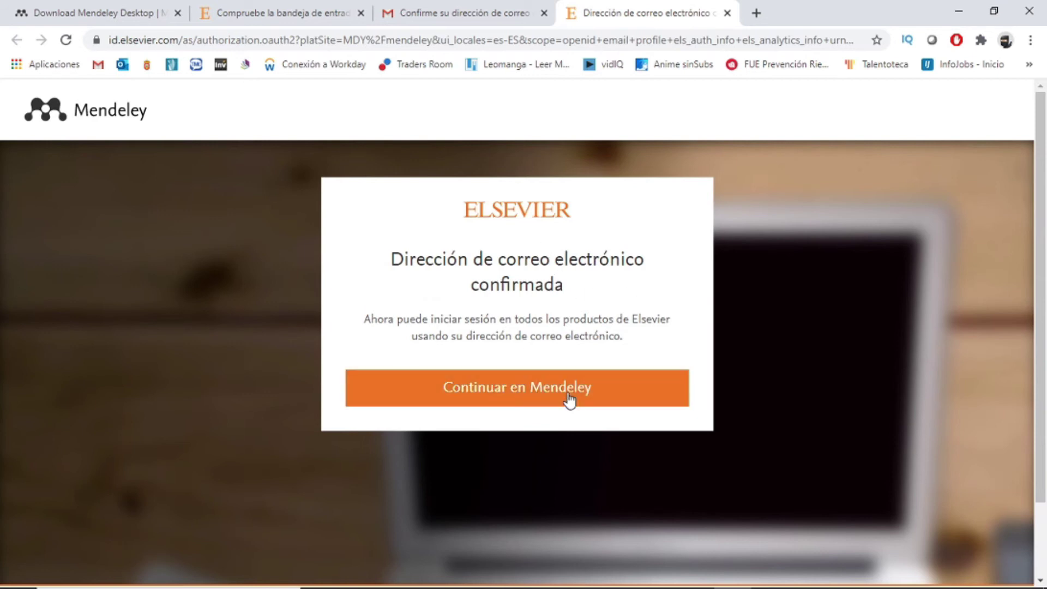
click(483, 395)
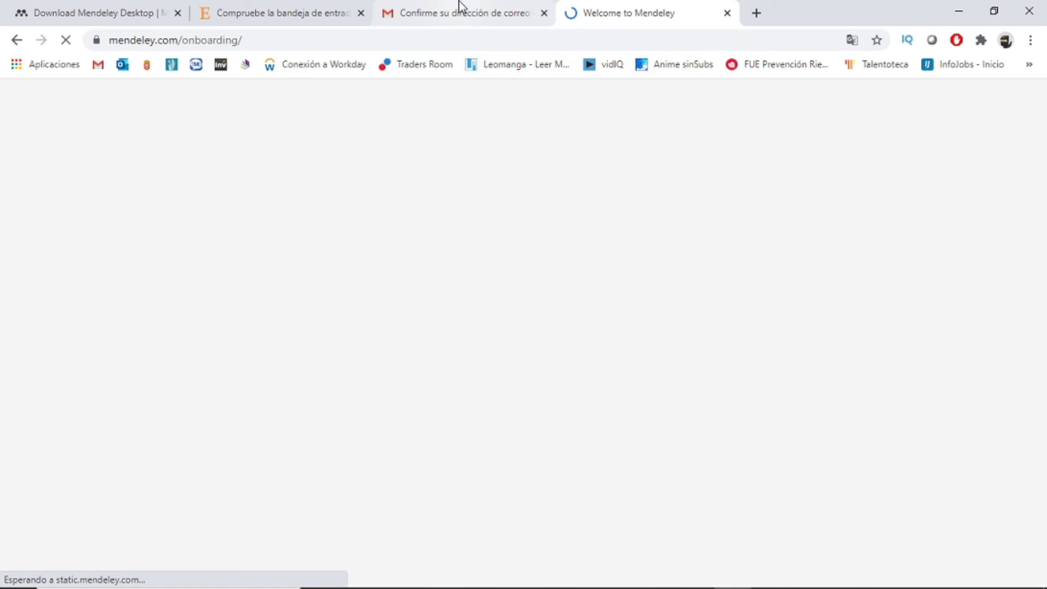
scroll(592, 417, down, 5)
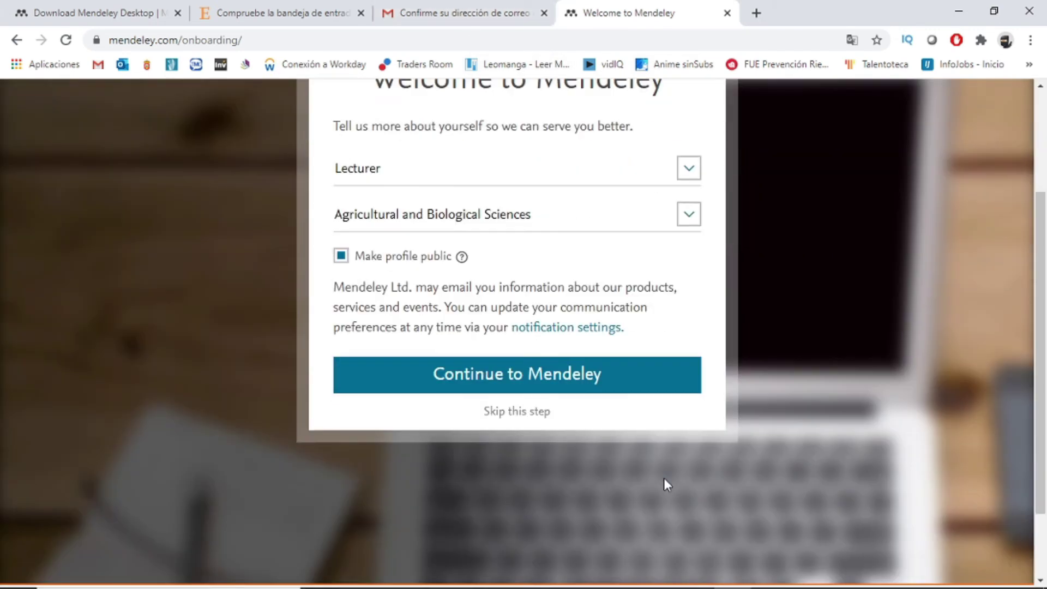
scroll(645, 358, up, 5)
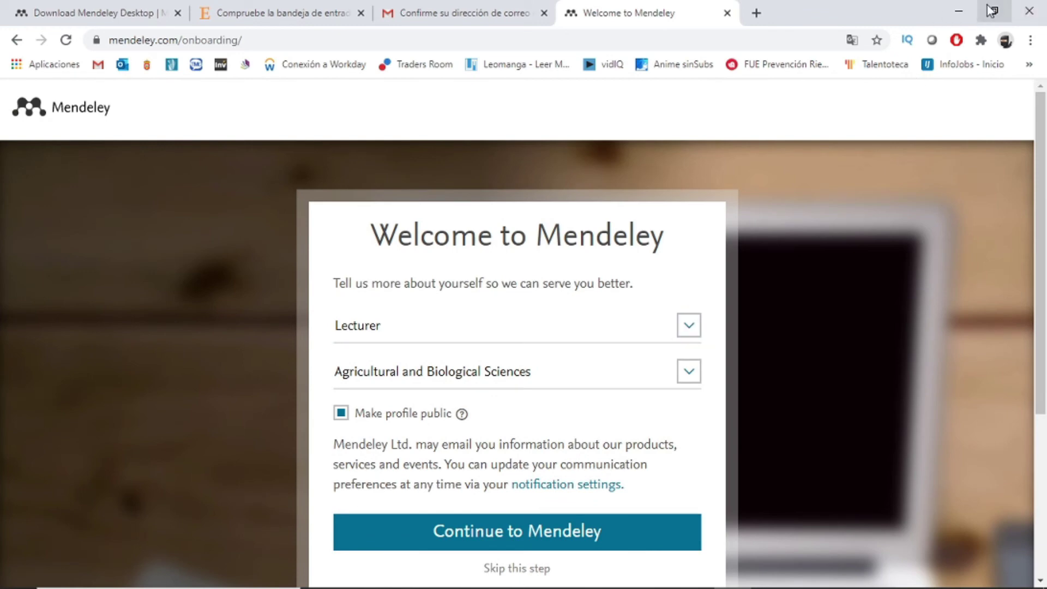
click(959, 11)
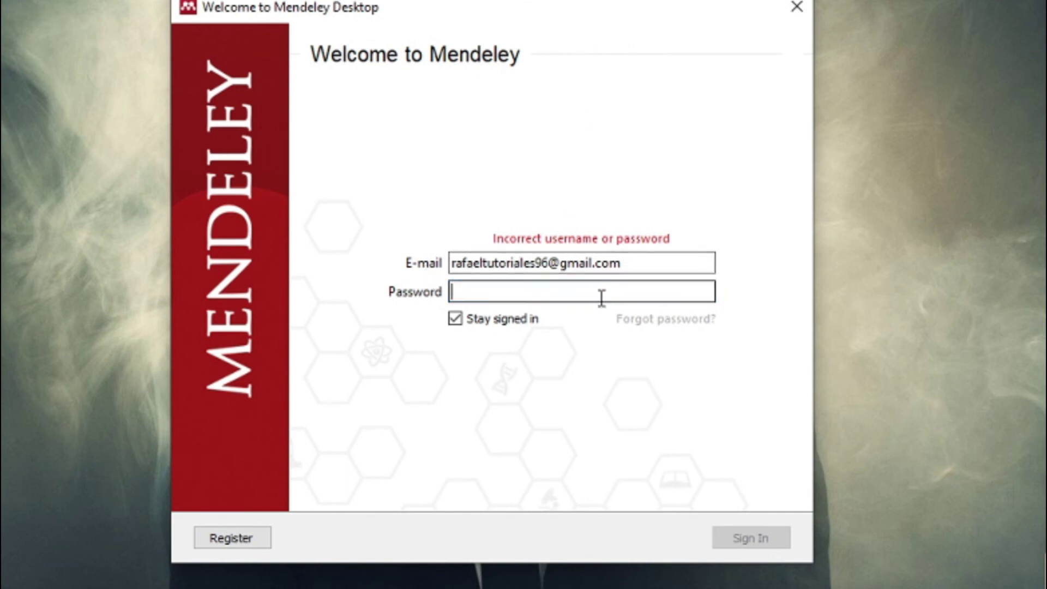
- Re-enter the account password in the Welcome dialog and sign in to Mendeley Desktop
key(Caps_Lock)
key(Caps_Lock)
text(•••••••••)
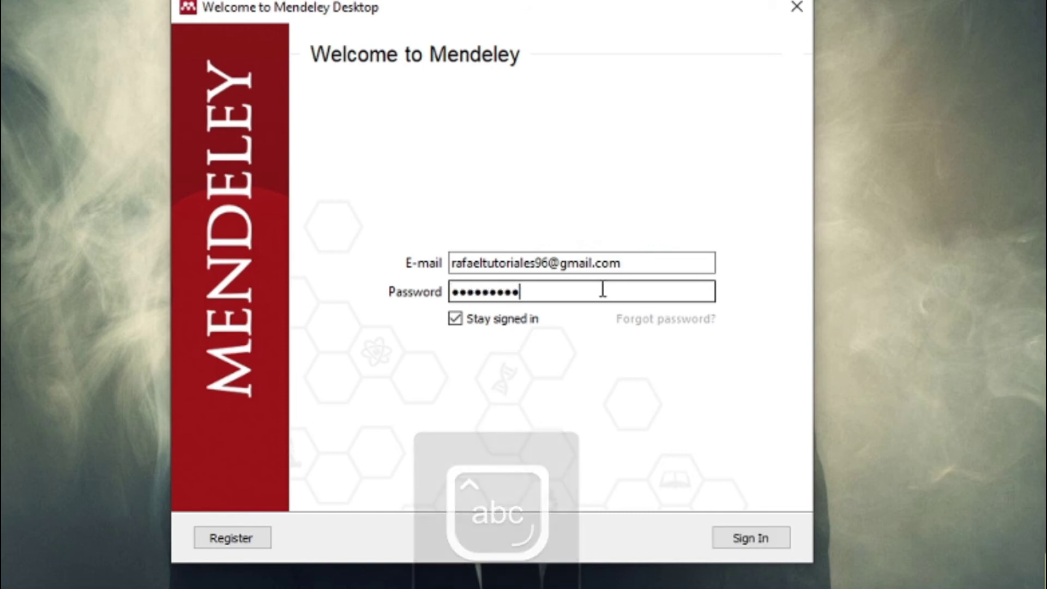
click(751, 539)
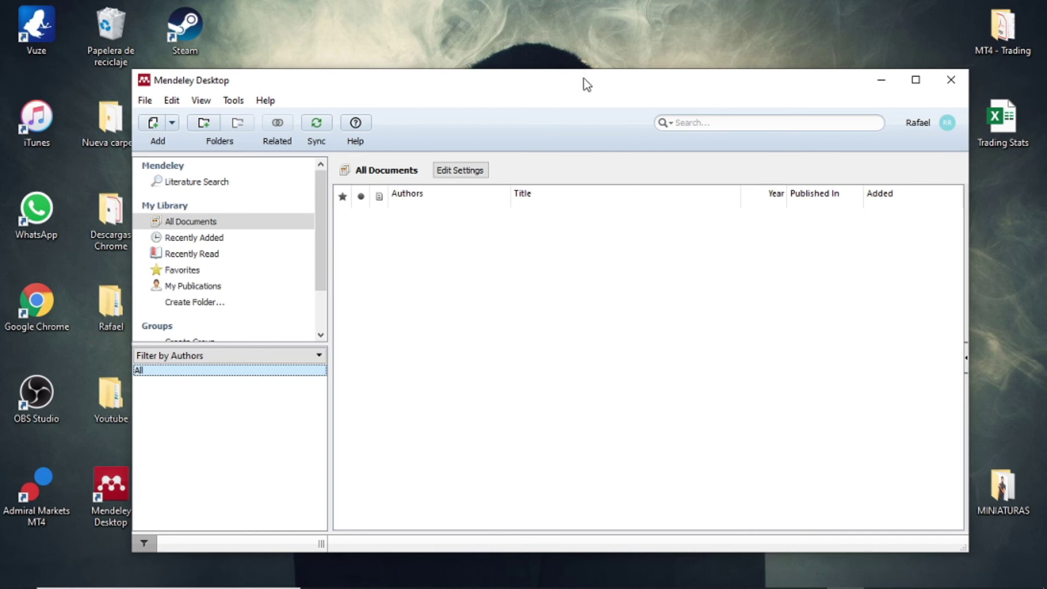
- Run Tools > Install MS Word Plugin in Mendeley Desktop
drag(587, 85, 585, 73)
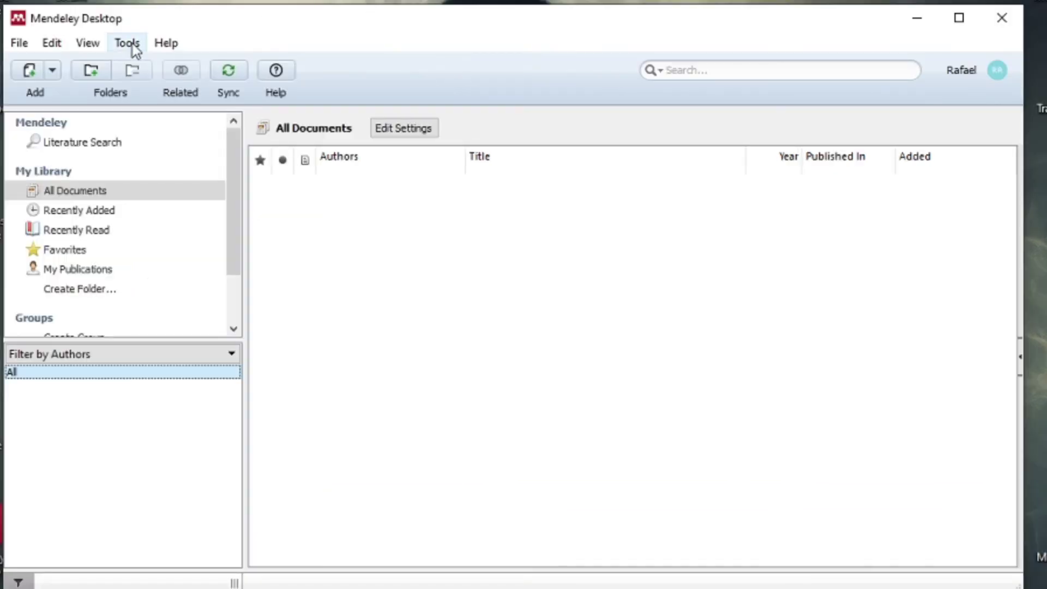
click(131, 44)
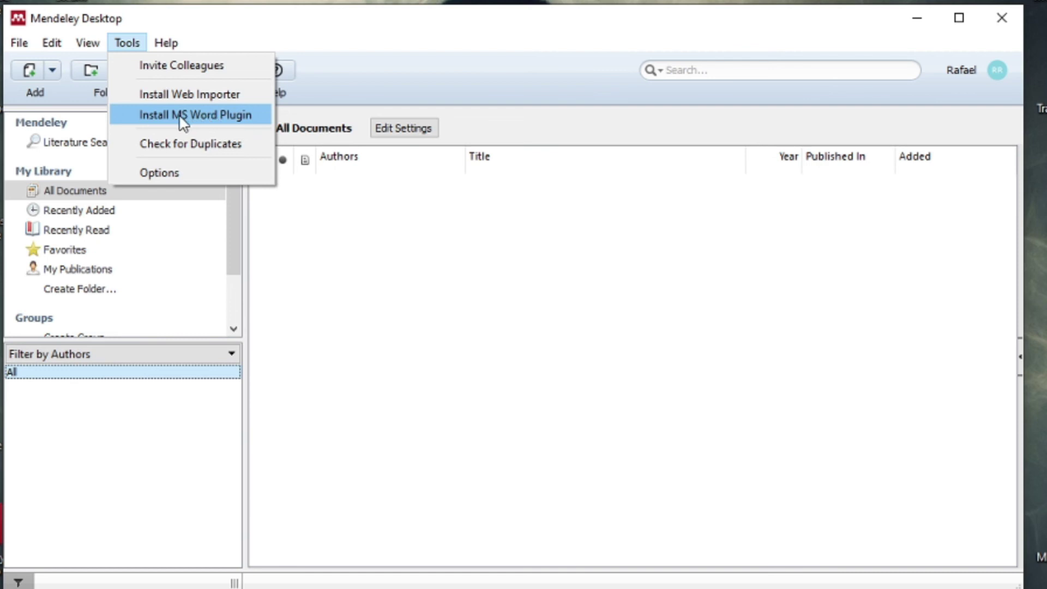
click(243, 117)
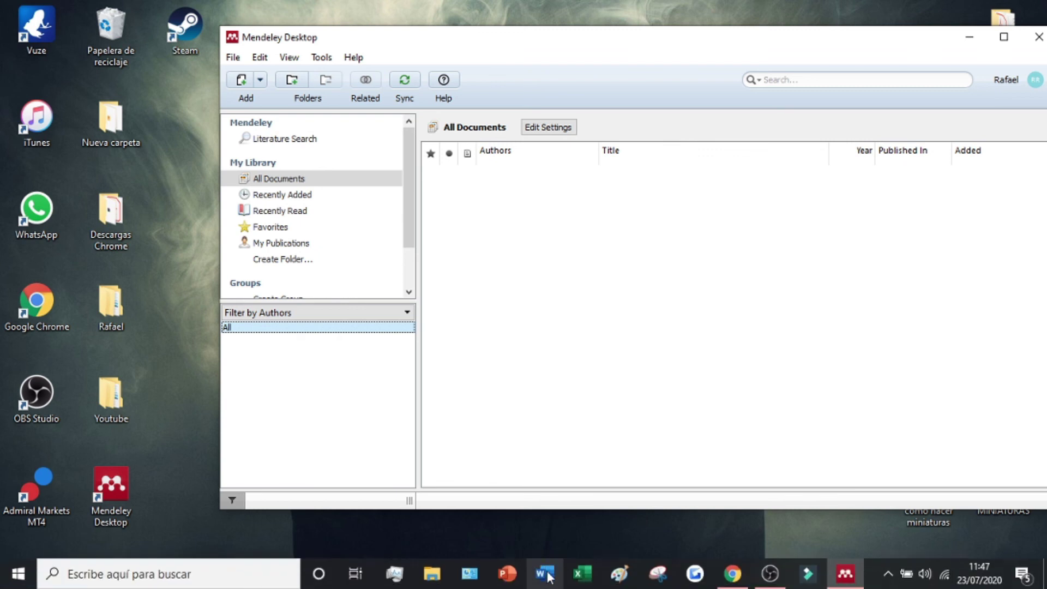
- Open a blank Word document and show the Referencias tab with Mendeley Cite-O-Matic
click(547, 577)
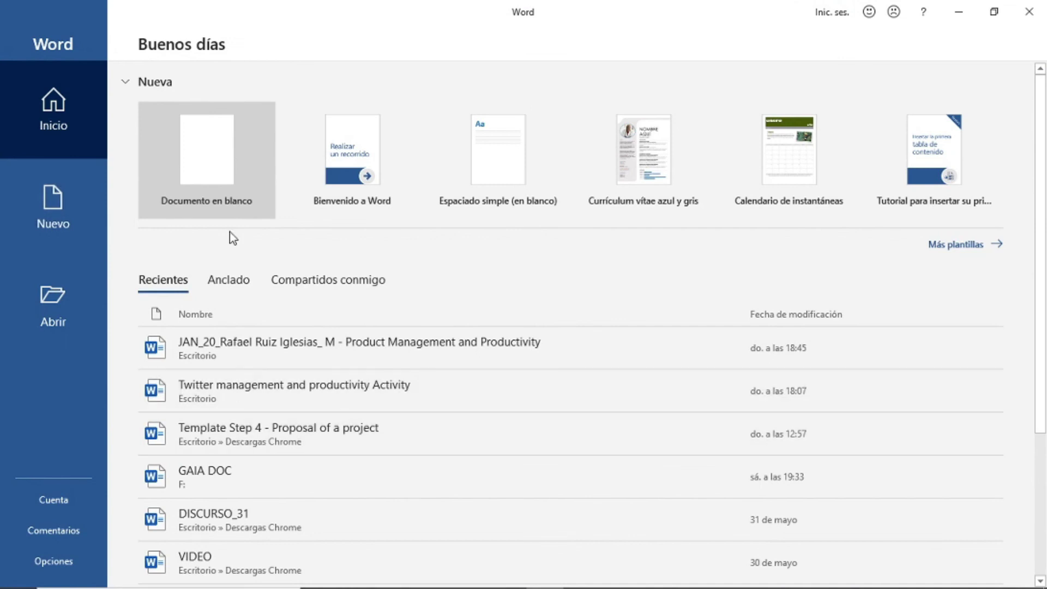
click(230, 182)
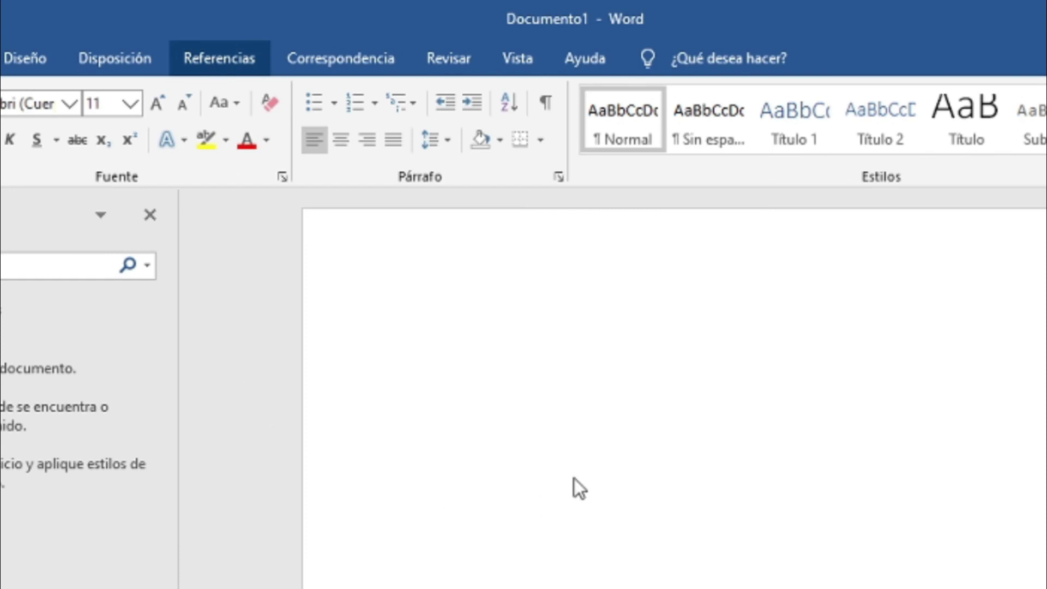
click(216, 55)
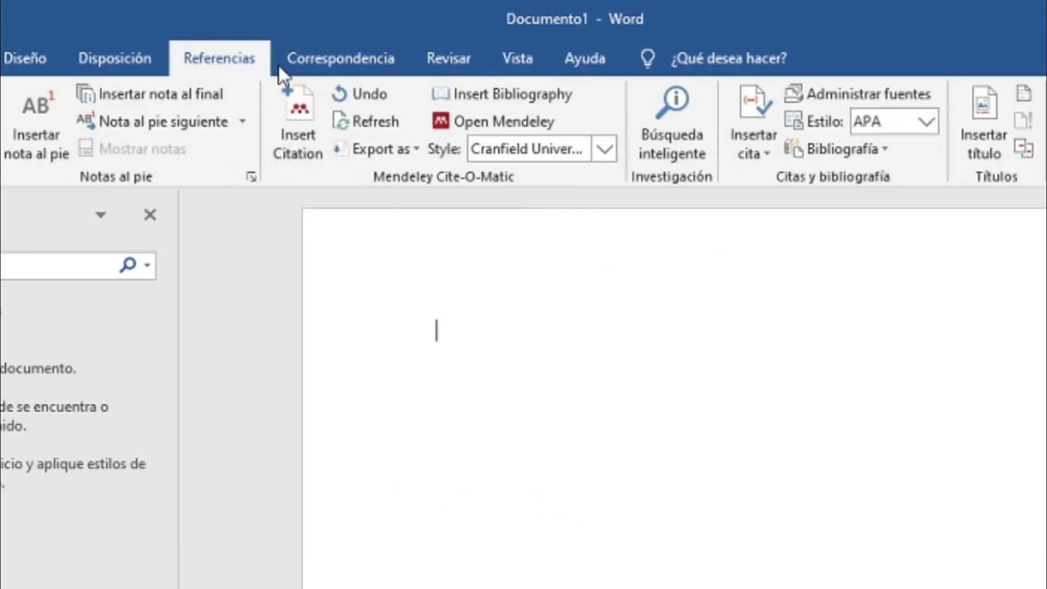